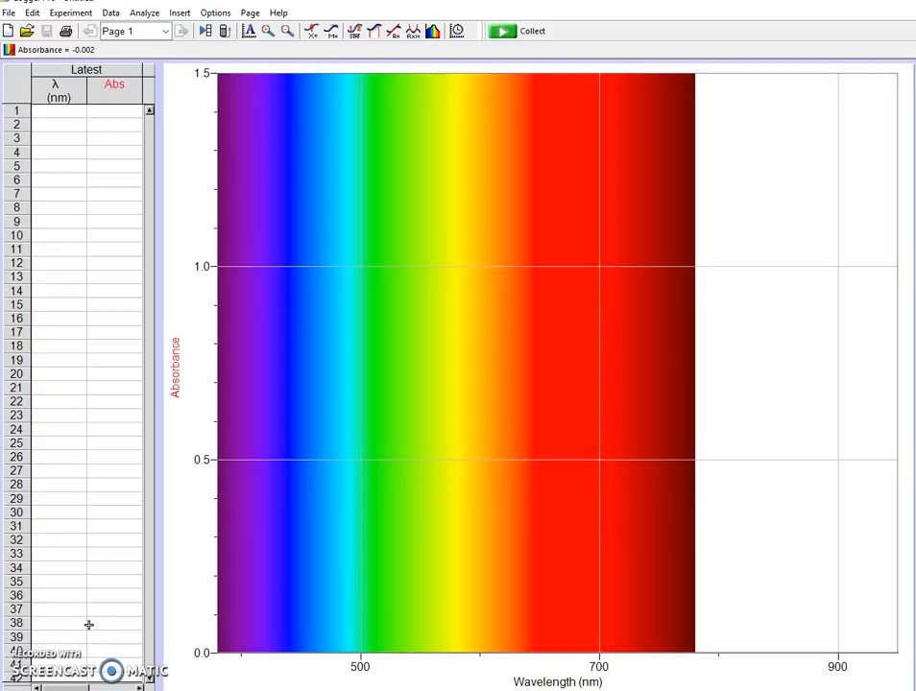
# - Calibrate Spectrometer 1 with the blank cuvette, skipping the lamp warmup, and accept the finished calibration
pyautogui.click(95, 573)
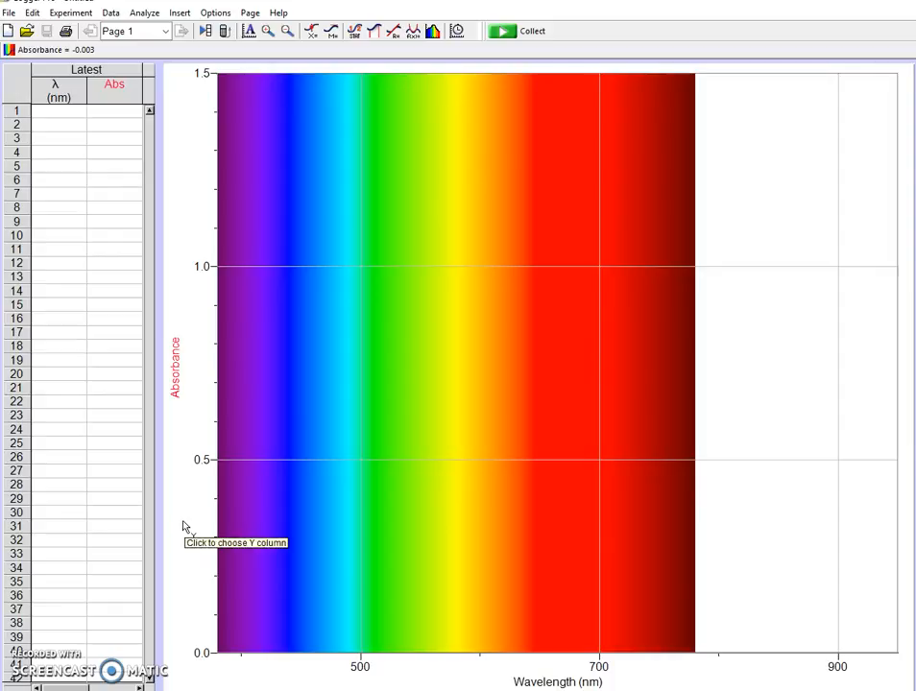
pyautogui.click(80, 14)
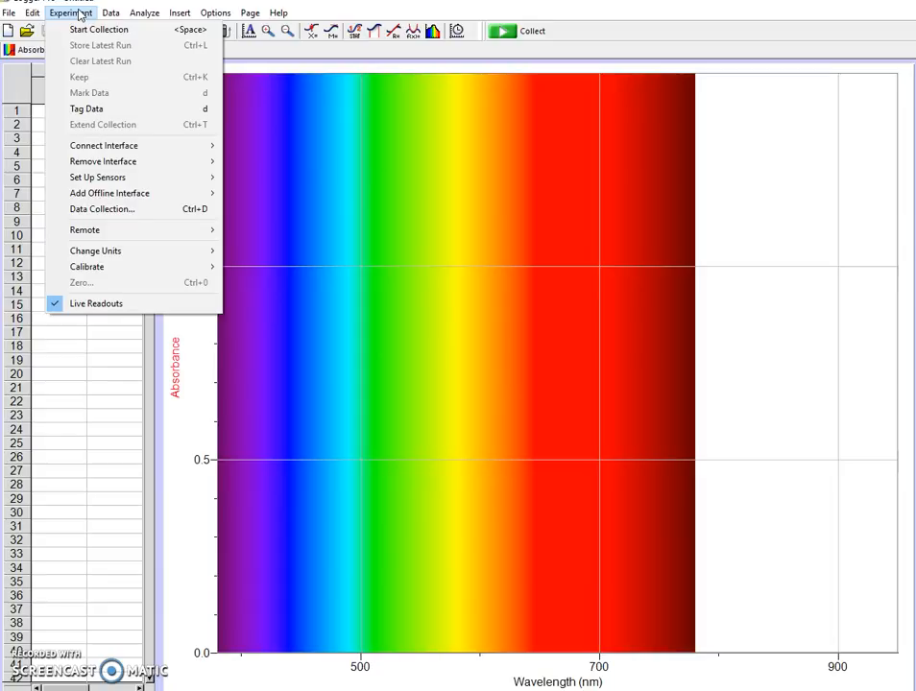
pyautogui.moveTo(118, 267)
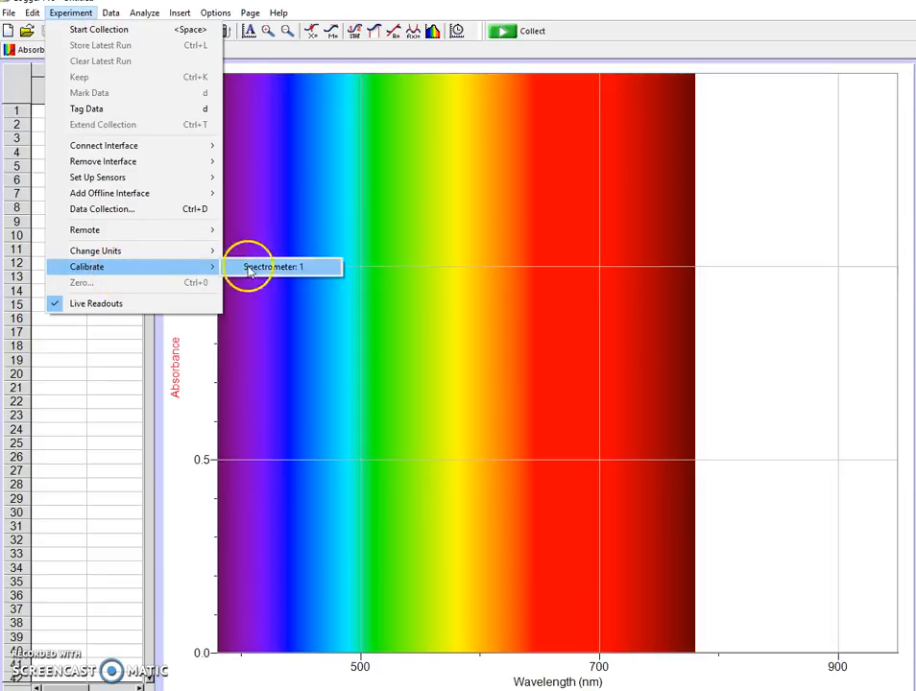
pyautogui.click(292, 269)
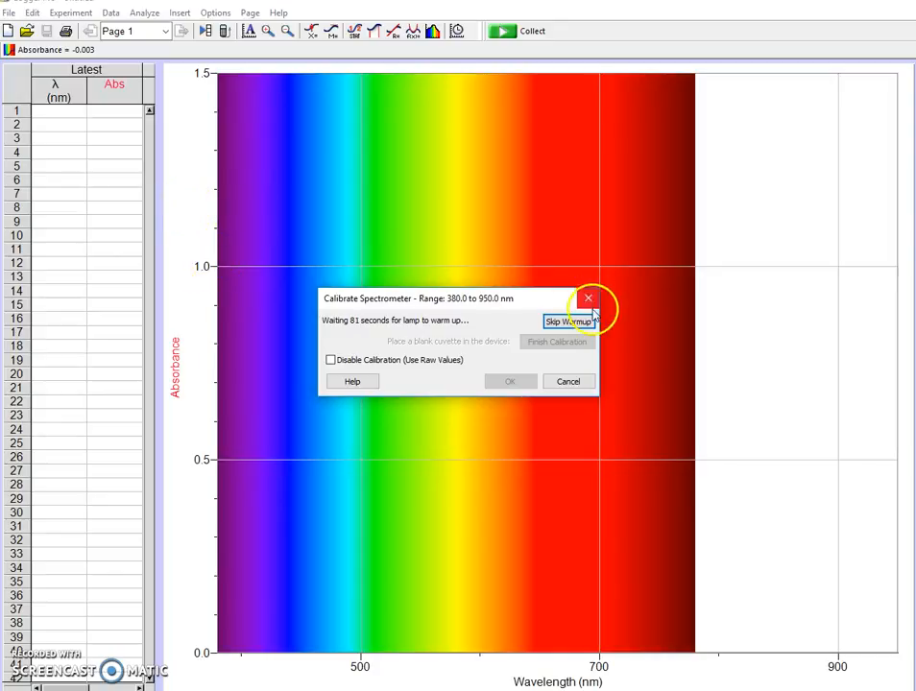
pyautogui.click(571, 323)
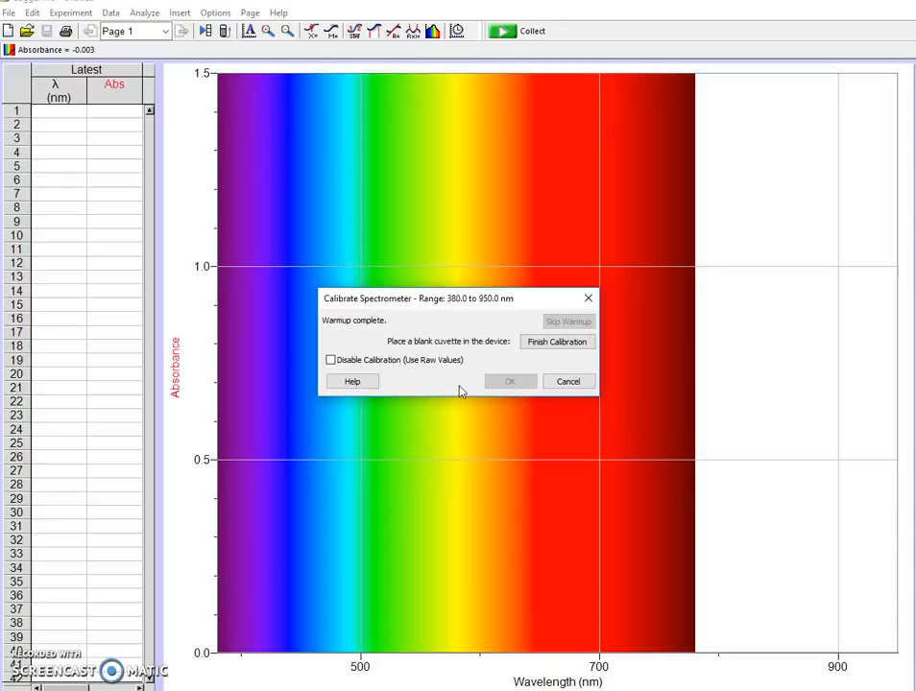
pyautogui.click(549, 344)
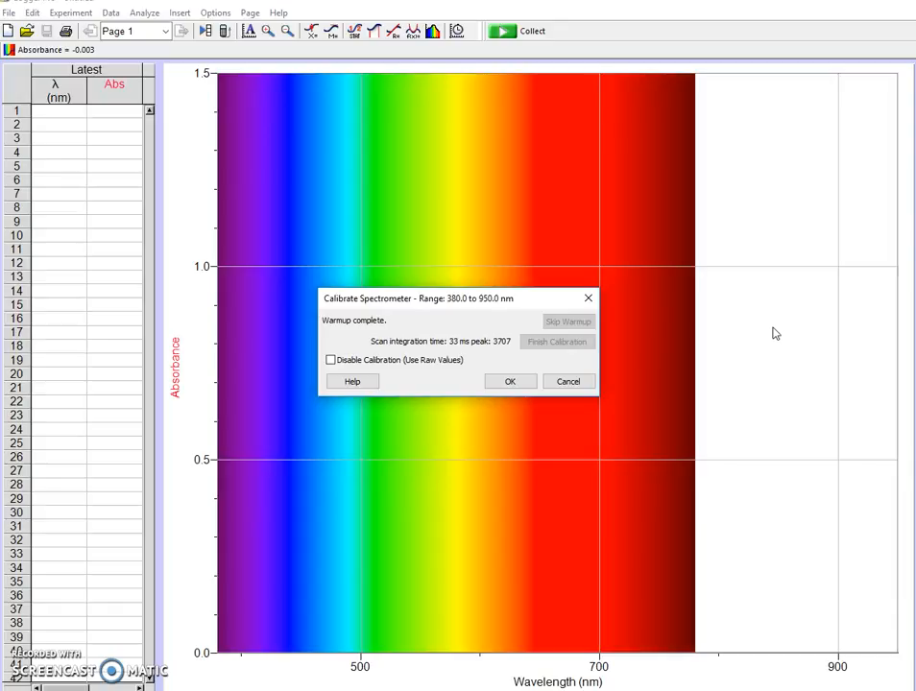
pyautogui.click(510, 381)
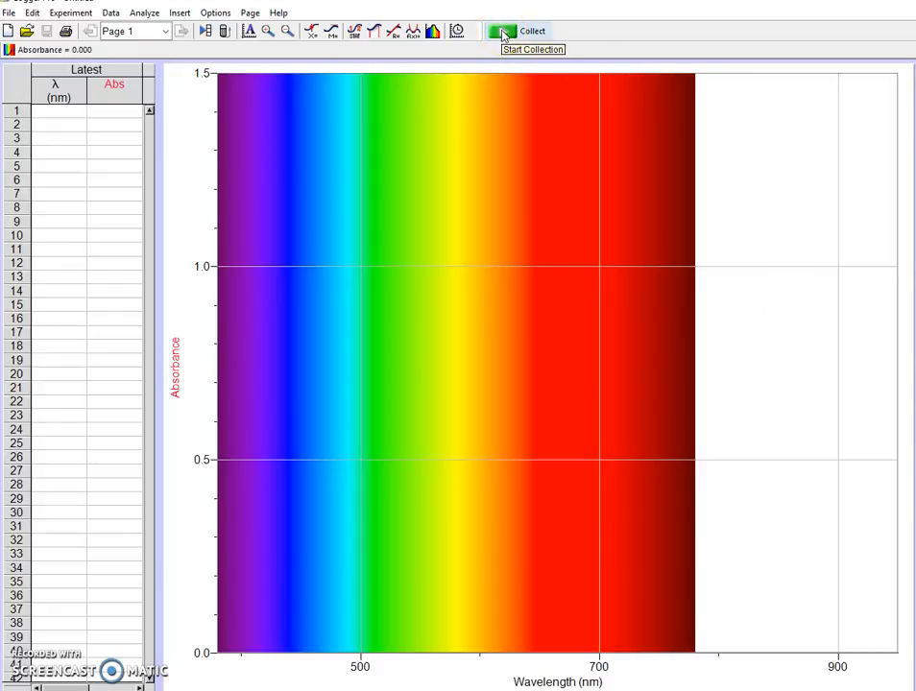
# - Collect an absorbance spectrum of the blank, stop the collection and autoscale the graph to check the baseline
pyautogui.click(504, 34)
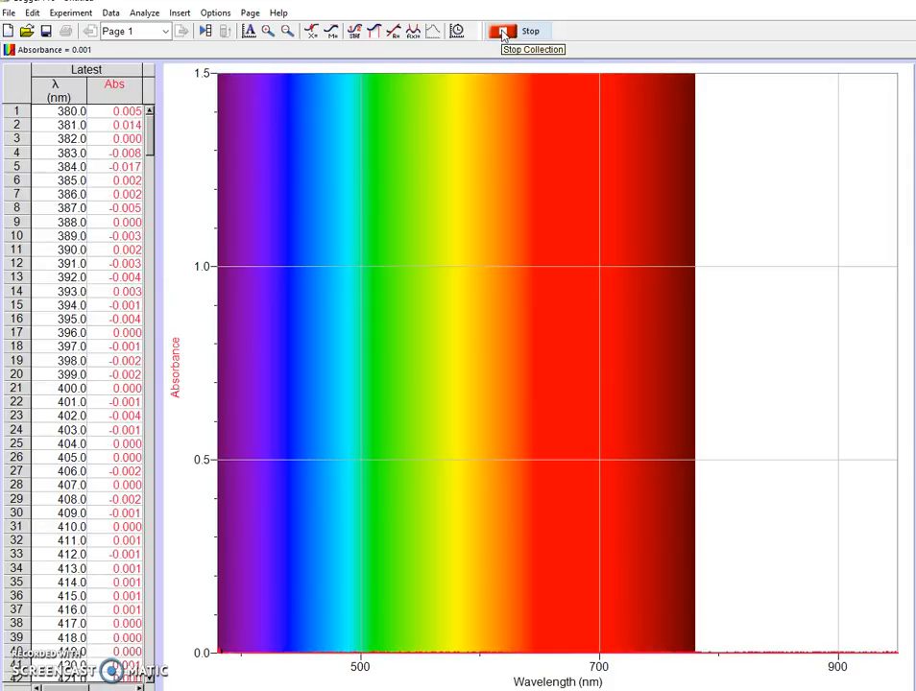
pyautogui.click(504, 34)
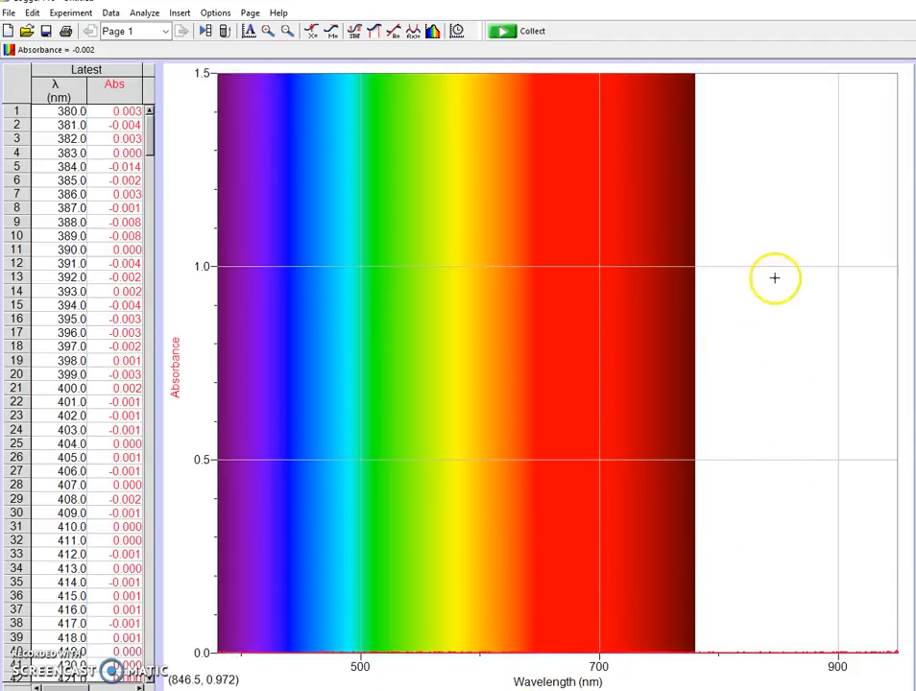
pyautogui.click(249, 31)
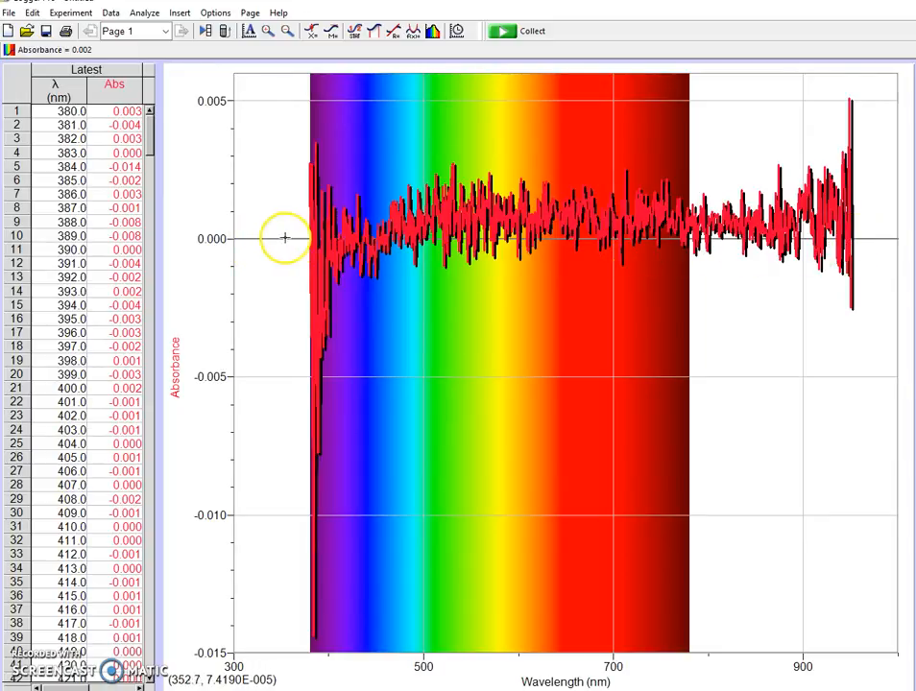
pyautogui.click(864, 242)
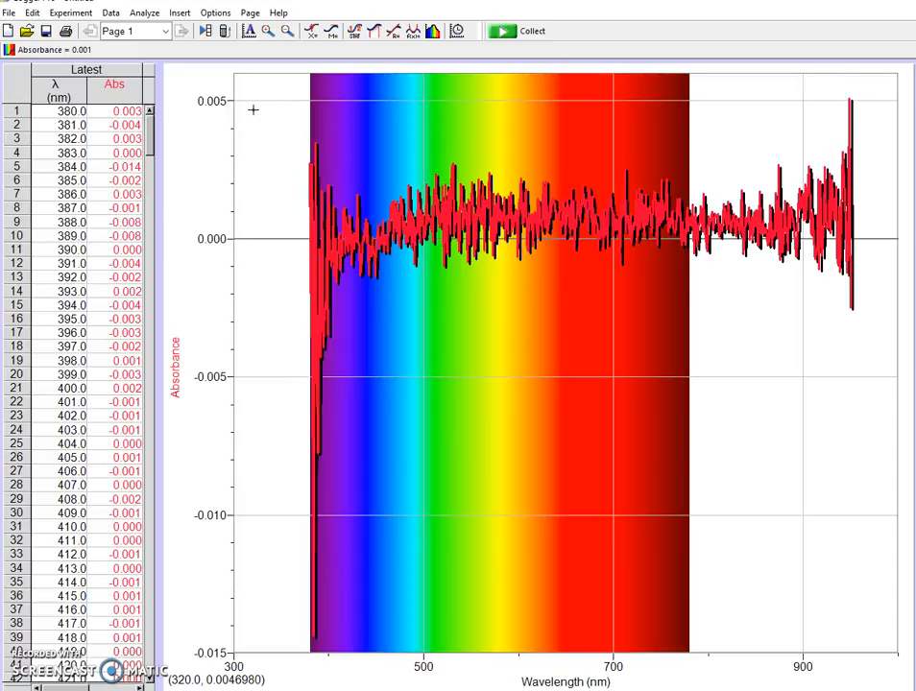
# - View the statistics for the whole blank spectrum and close the statistics box
pyautogui.click(144, 13)
pyautogui.click(177, 150)
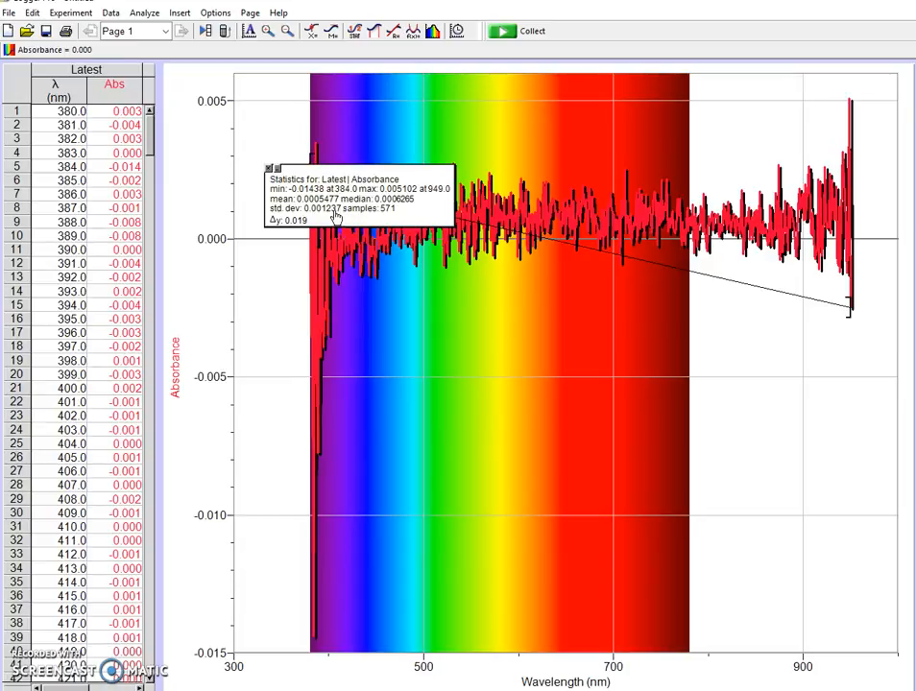
pyautogui.click(267, 168)
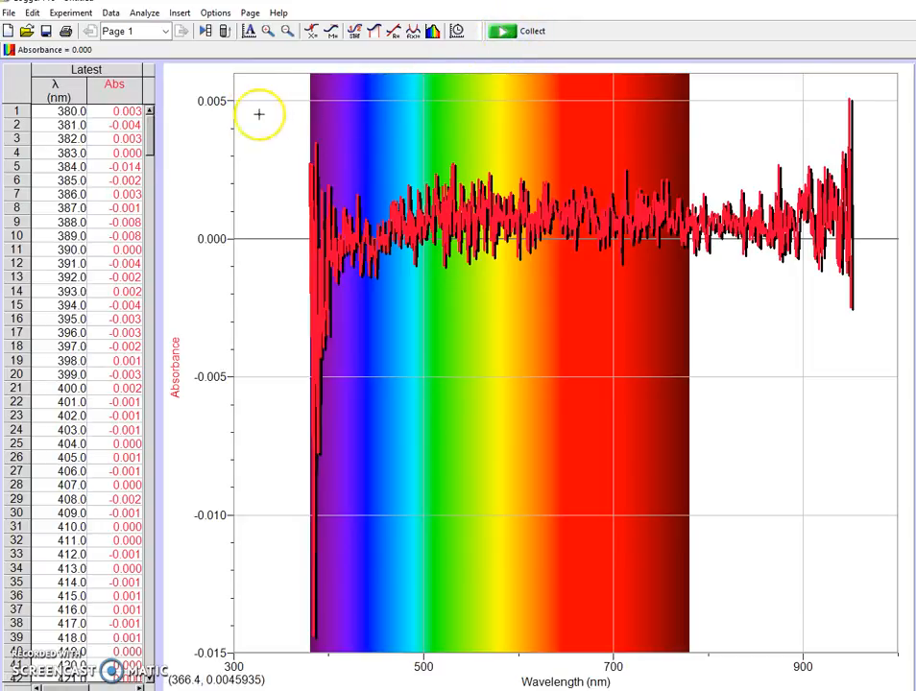
# - Start a new file, discarding the changes to the untitled blank run
pyautogui.click(9, 14)
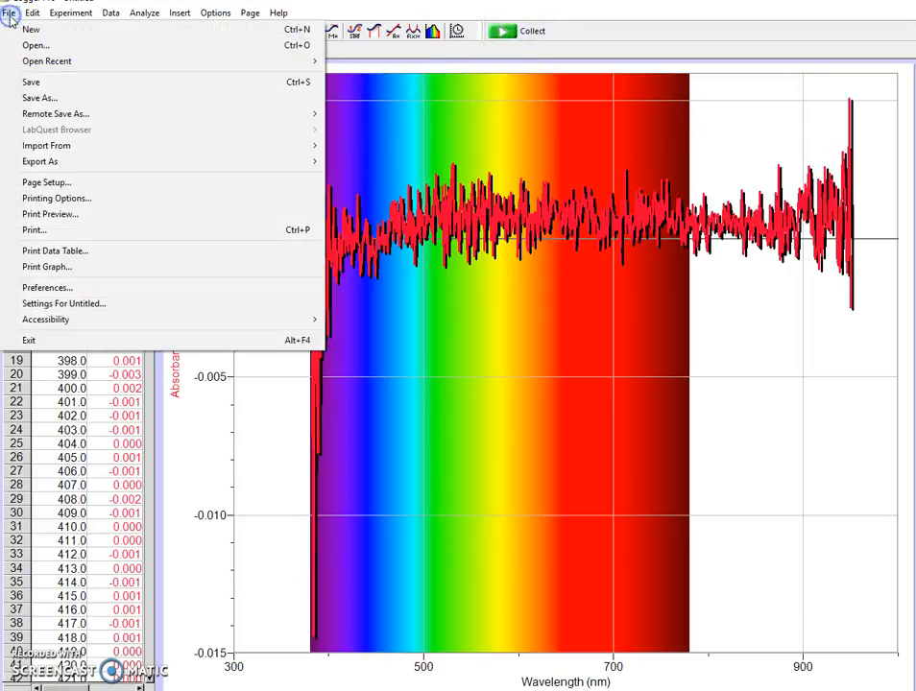
pyautogui.click(30, 27)
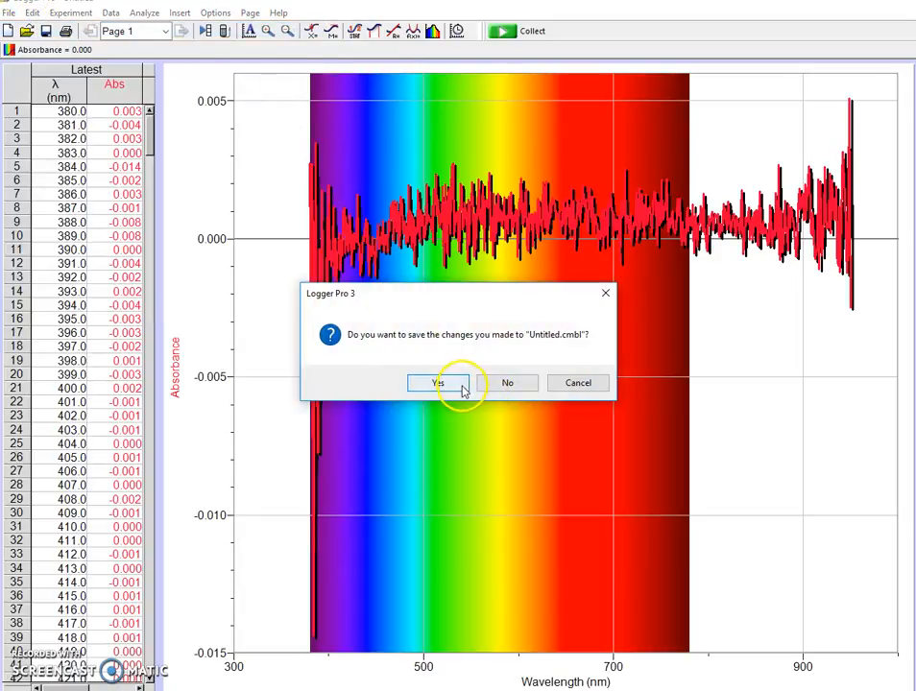
pyautogui.click(525, 389)
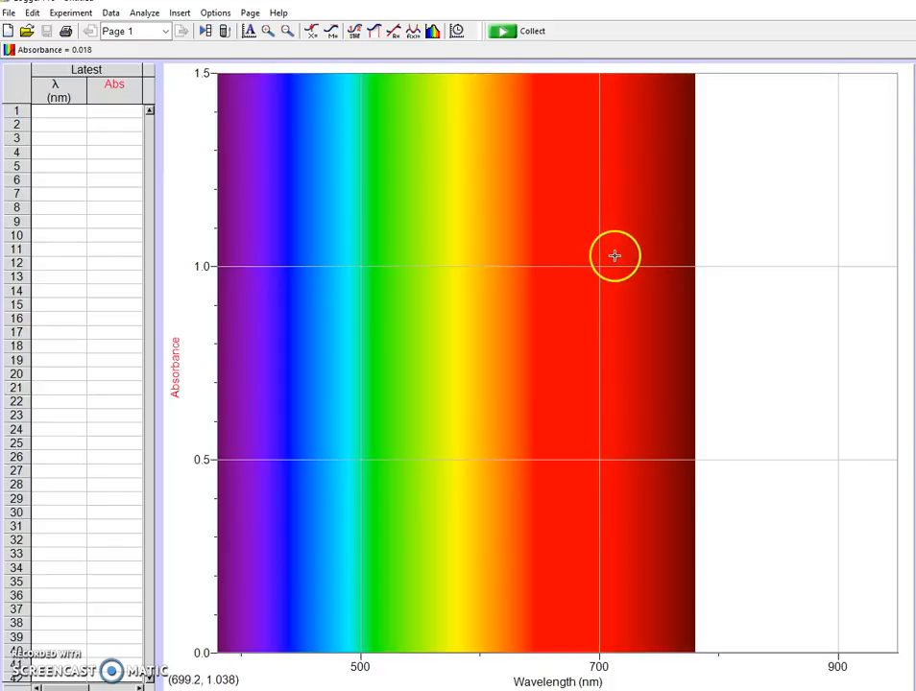
# - Collect the sample's absorbance spectrum, stop the collection and autoscale the graph
pyautogui.click(507, 32)
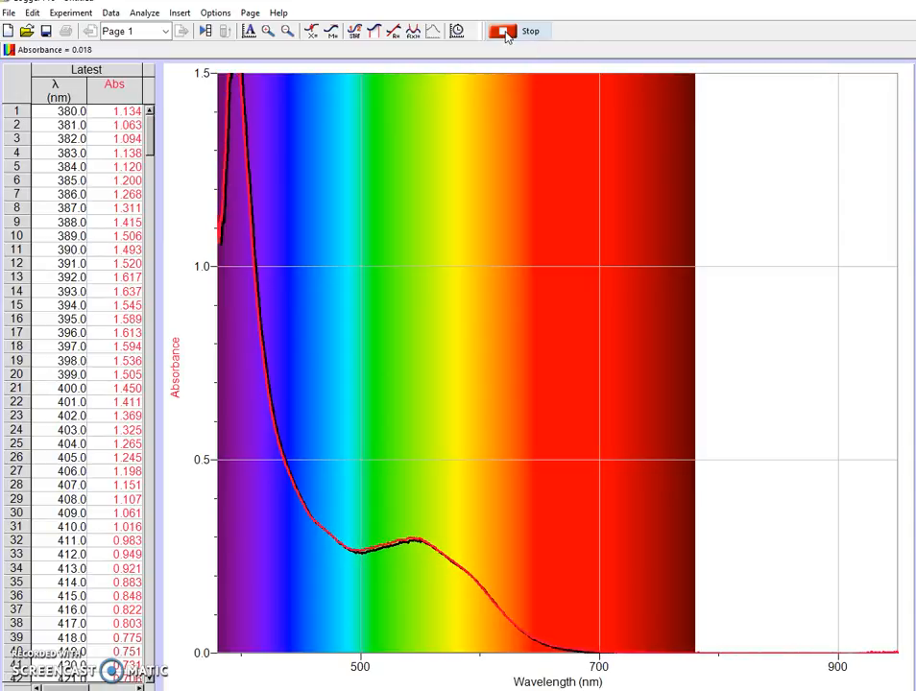
pyautogui.click(507, 33)
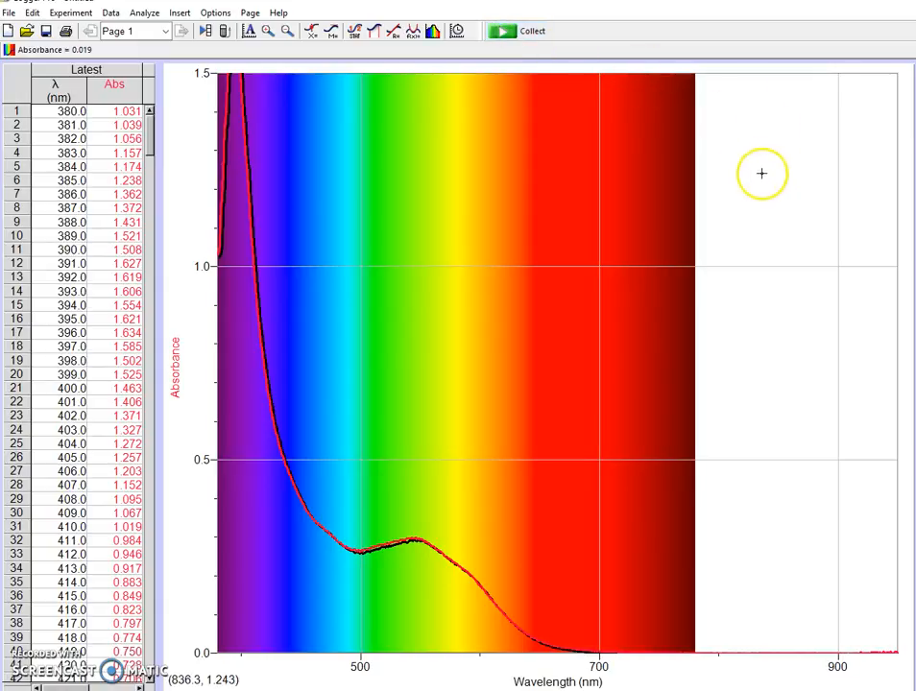
pyautogui.click(250, 31)
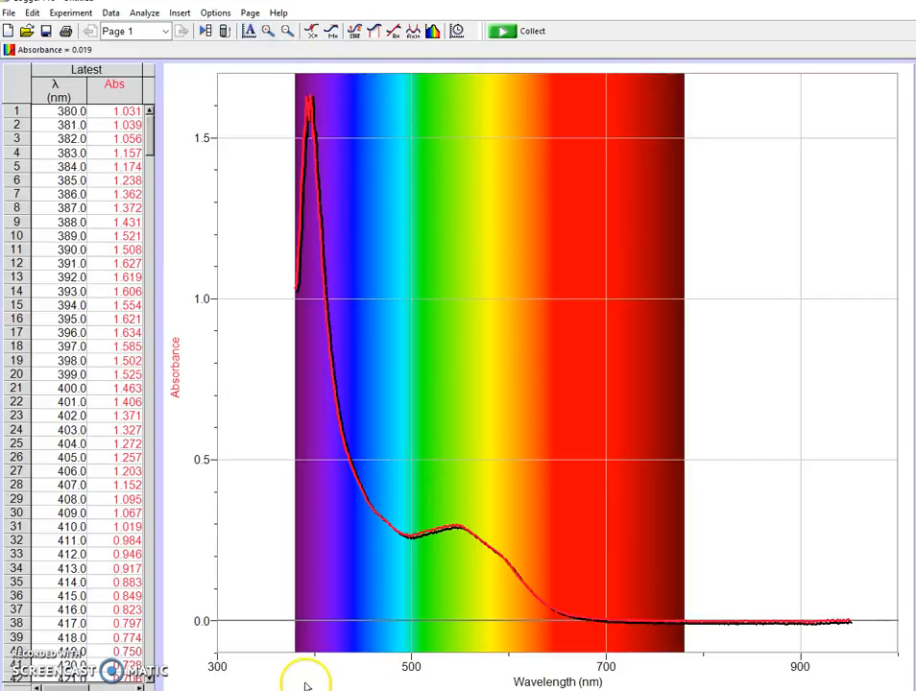
pyautogui.moveTo(317, 668); pyautogui.dragTo(298, 657)
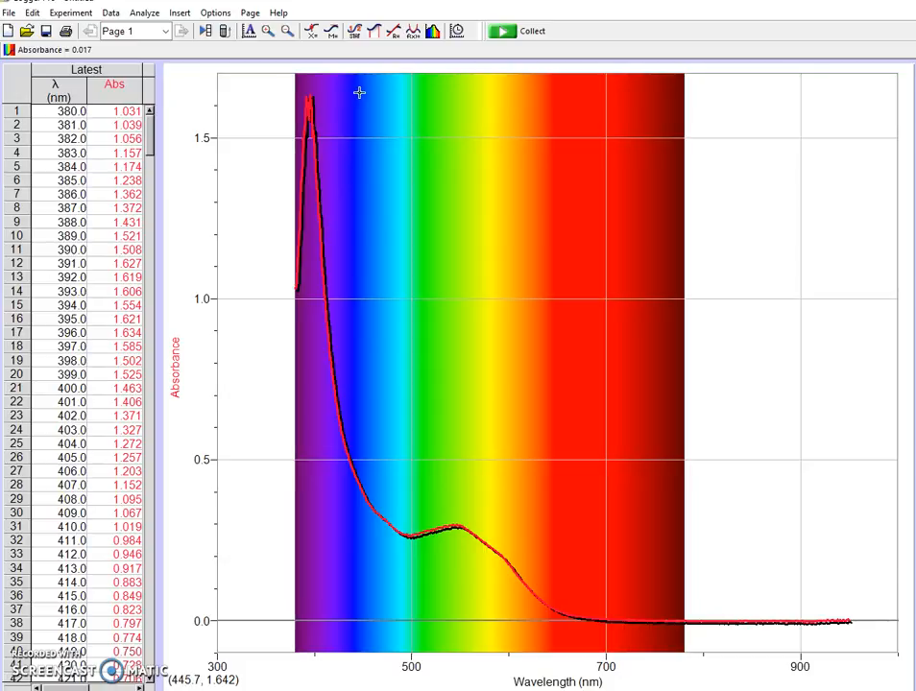
# - Add statistics for the violet peak over about 383 to 445 nm and place the box beside the peak
pyautogui.moveTo(360, 92); pyautogui.dragTo(298, 108)
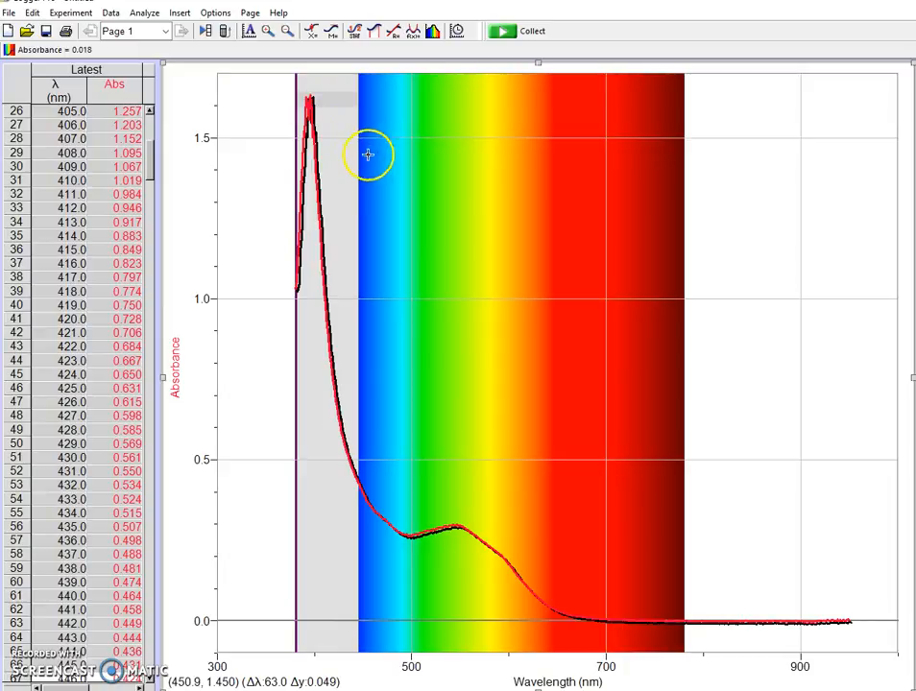
pyautogui.click(147, 14)
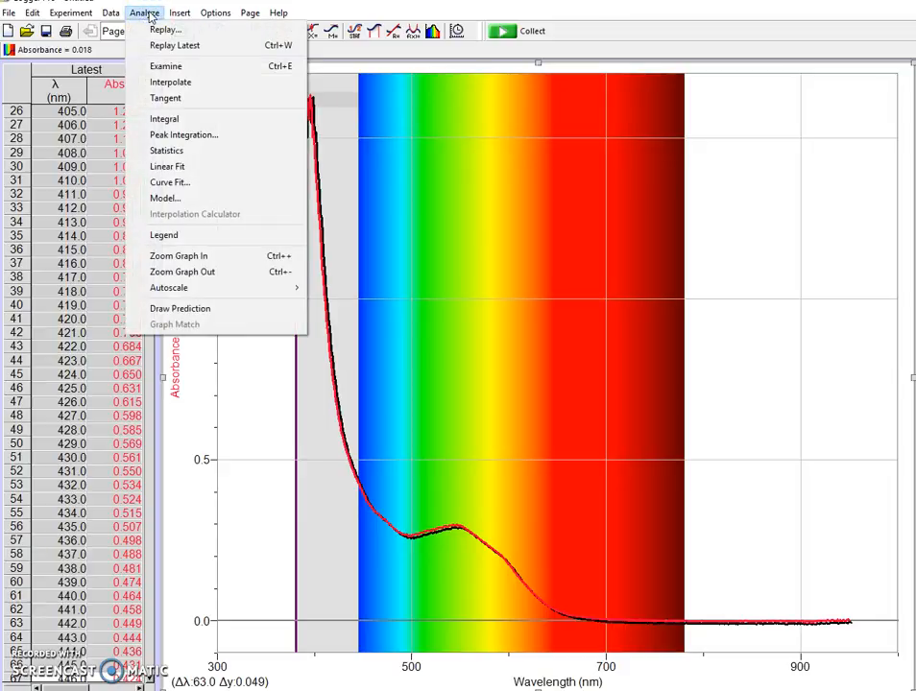
pyautogui.click(152, 150)
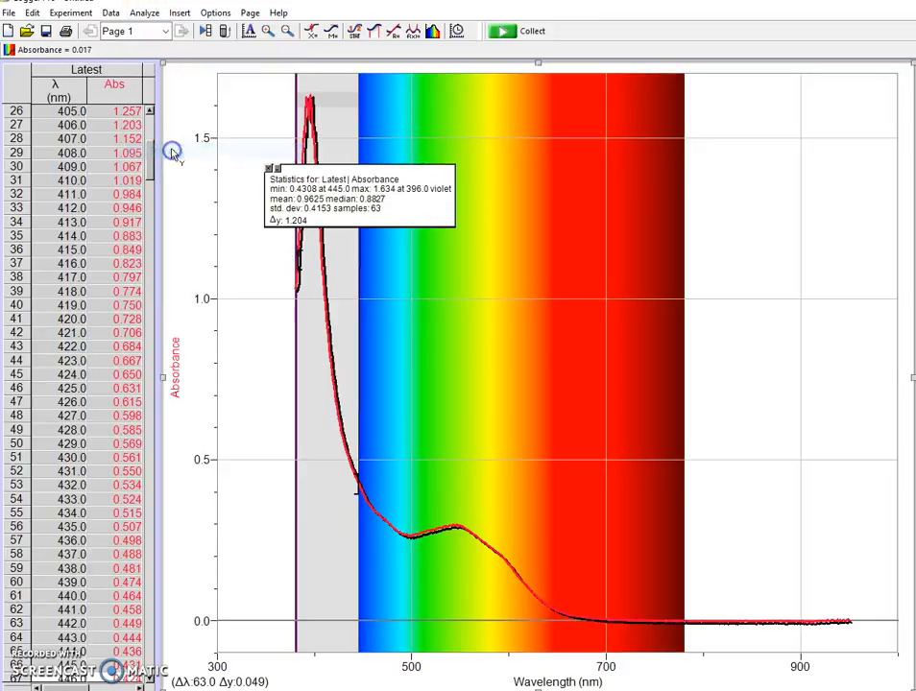
pyautogui.moveTo(389, 164); pyautogui.dragTo(449, 108)
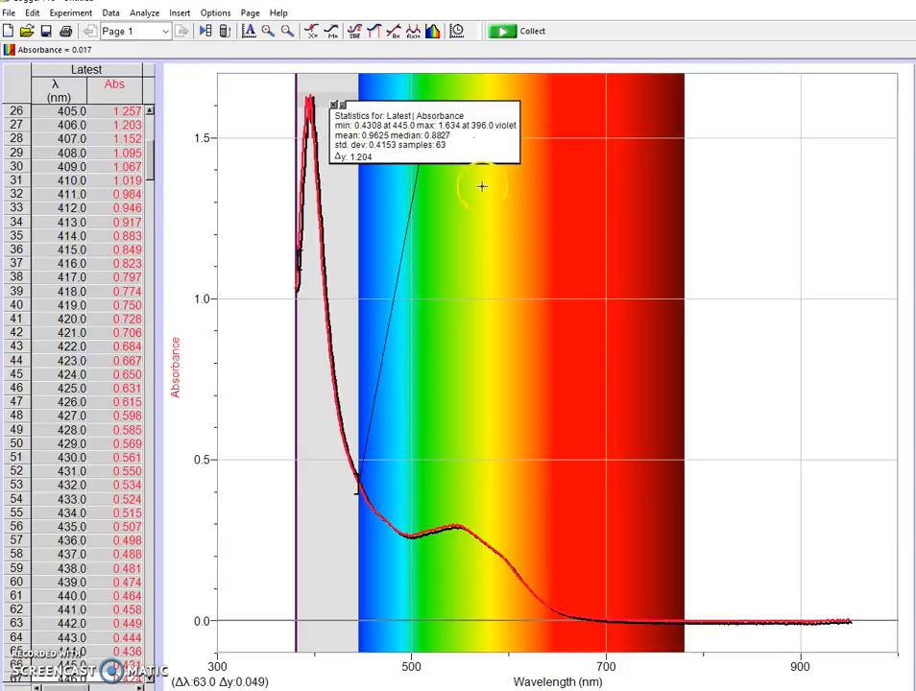
# - Add statistics for the green peak over about 487 to 604 nm and place the box over the red region
pyautogui.click(401, 437)
pyautogui.moveTo(412, 437); pyautogui.dragTo(513, 438)
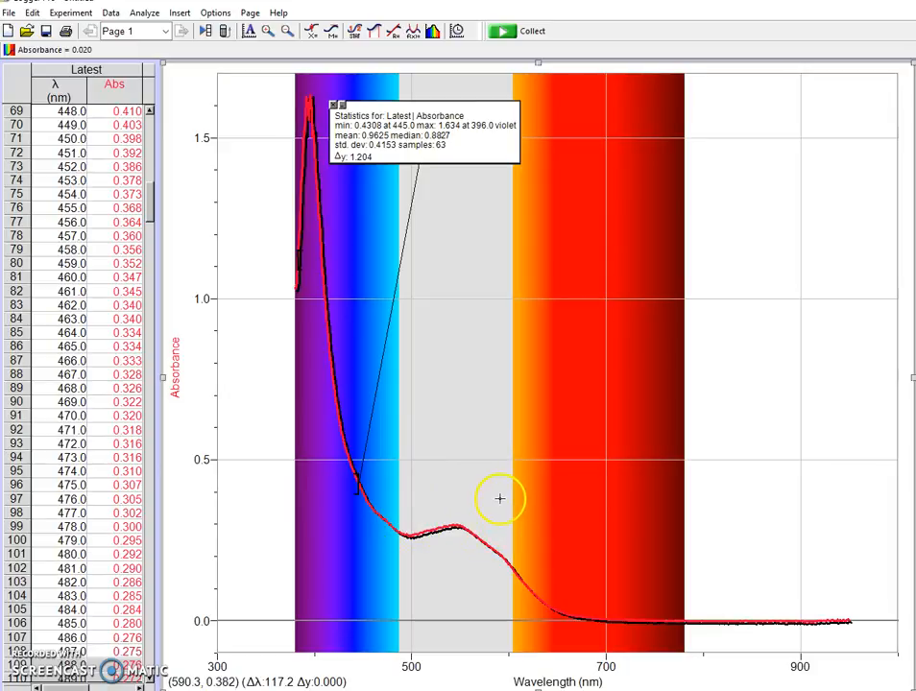
pyautogui.click(145, 13)
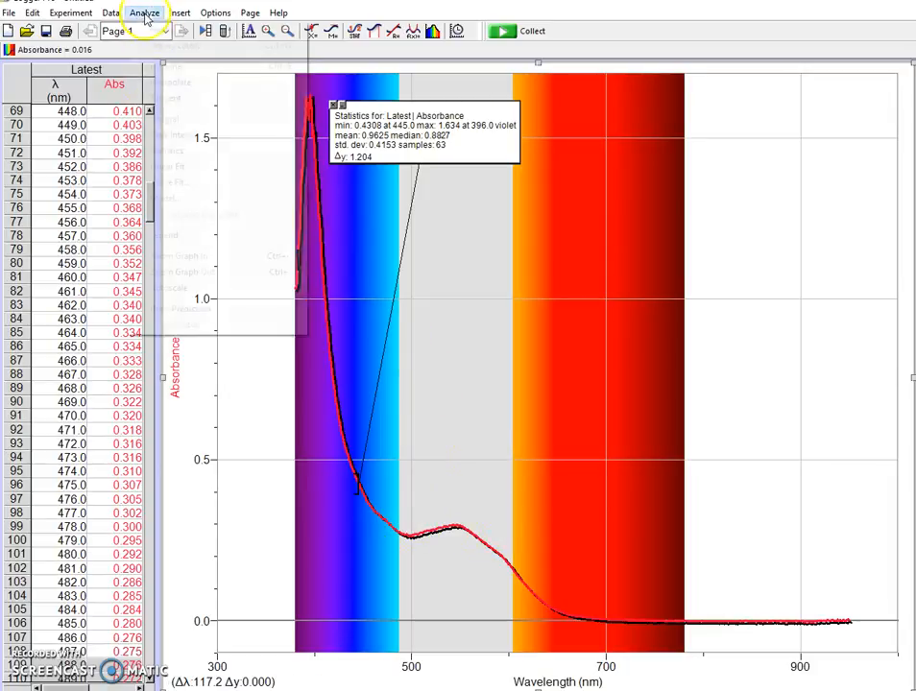
pyautogui.click(186, 153)
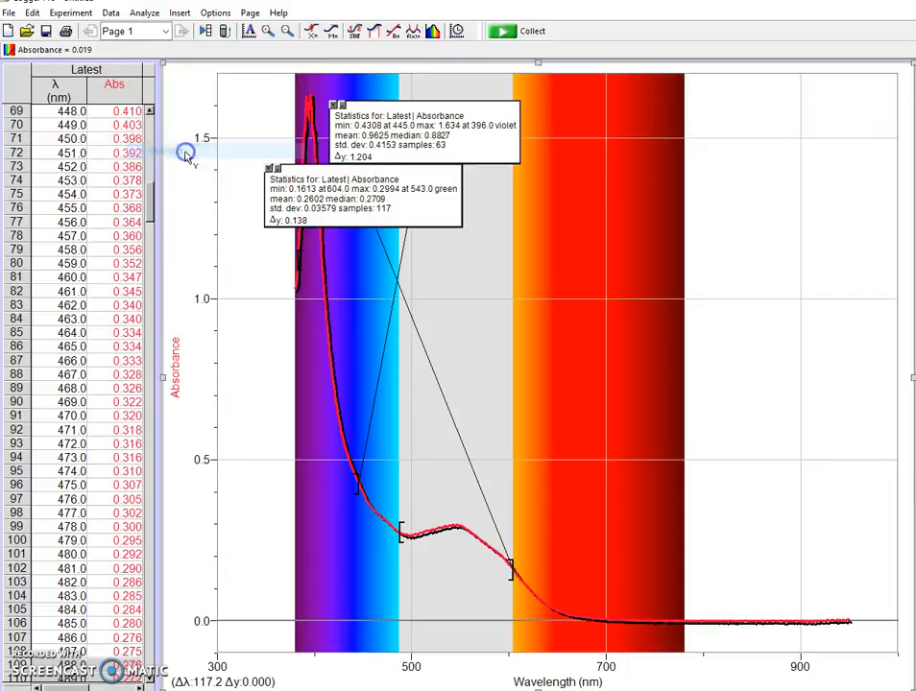
pyautogui.moveTo(408, 197); pyautogui.dragTo(683, 349)
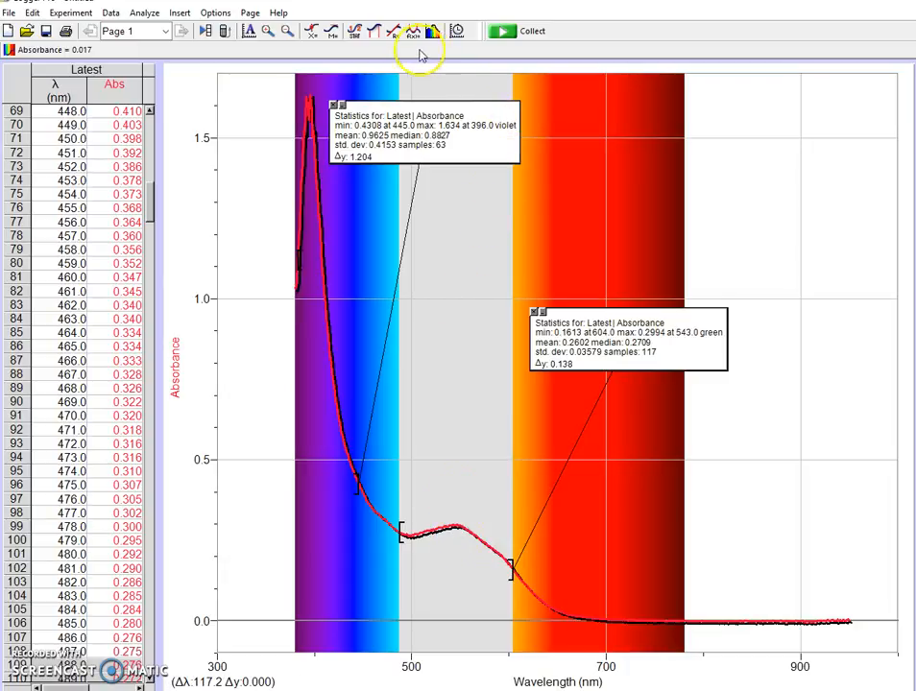
# - Rename the Latest data set "Anther Extract in 2-Propanol" and add the comment "Using RedTide USB650 spec"
pyautogui.click(110, 12)
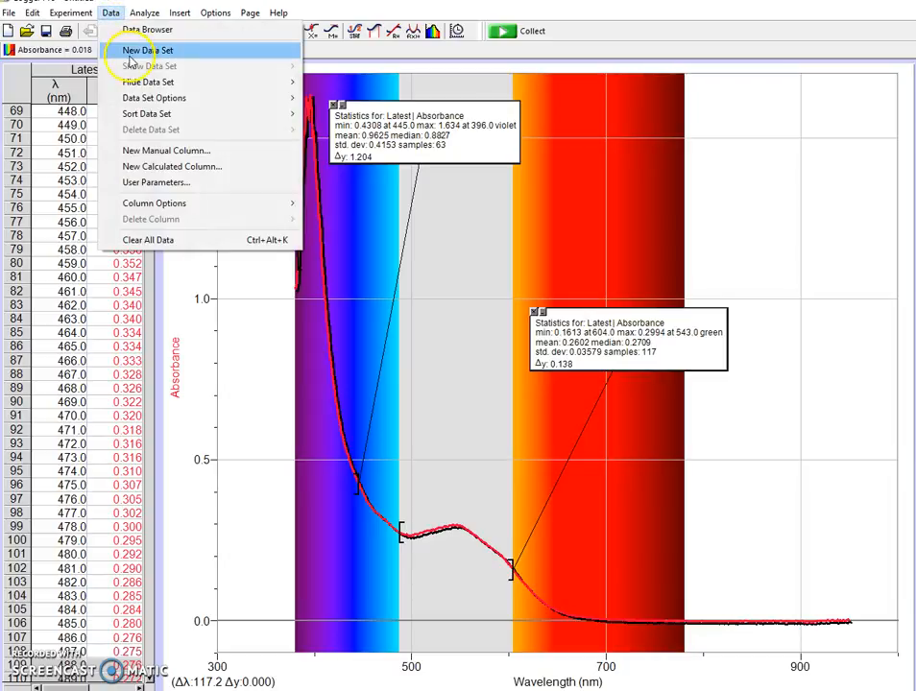
pyautogui.moveTo(151, 97)
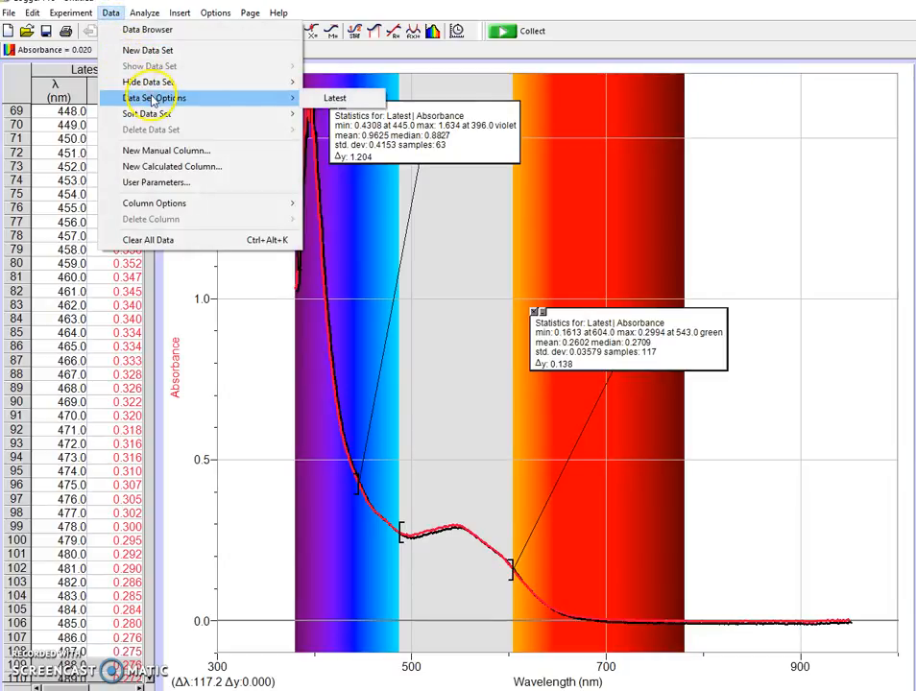
pyautogui.click(336, 98)
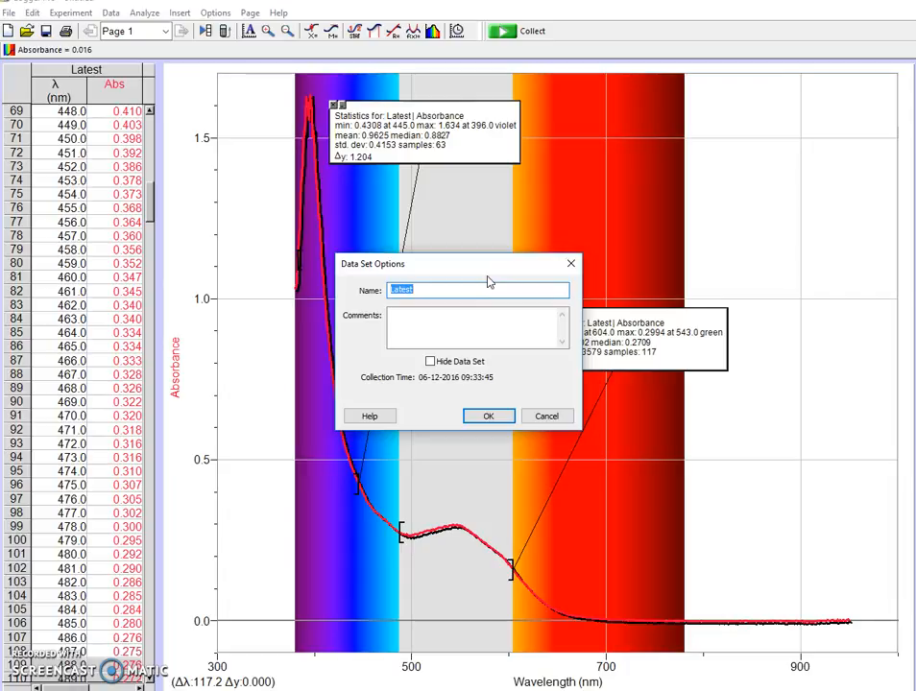
pyautogui.write('Anther Extract in 2-Propanol')
pyautogui.click(557, 290)
pyautogui.click(403, 317)
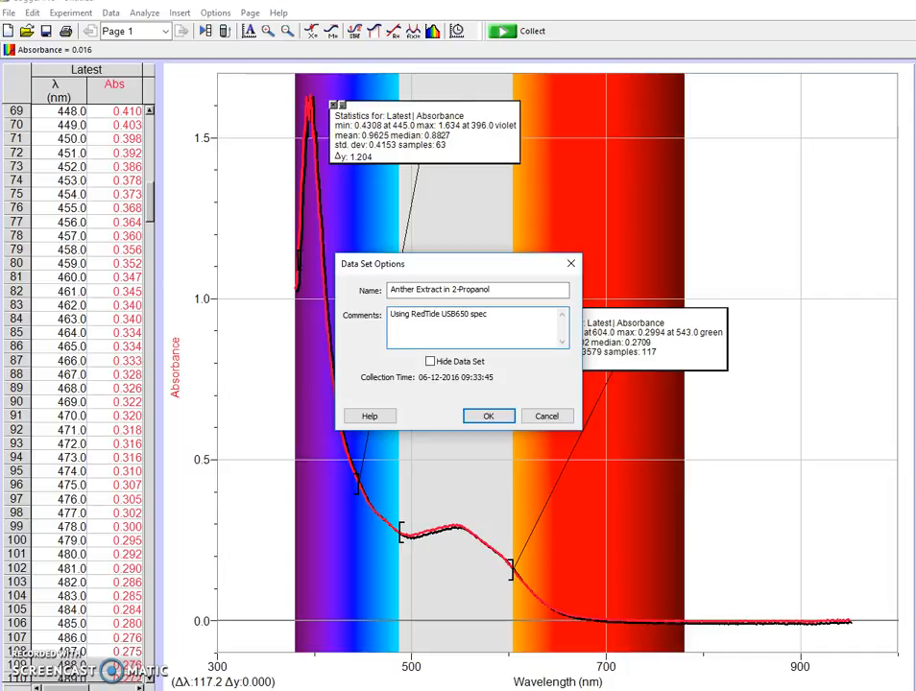
pyautogui.click(488, 415)
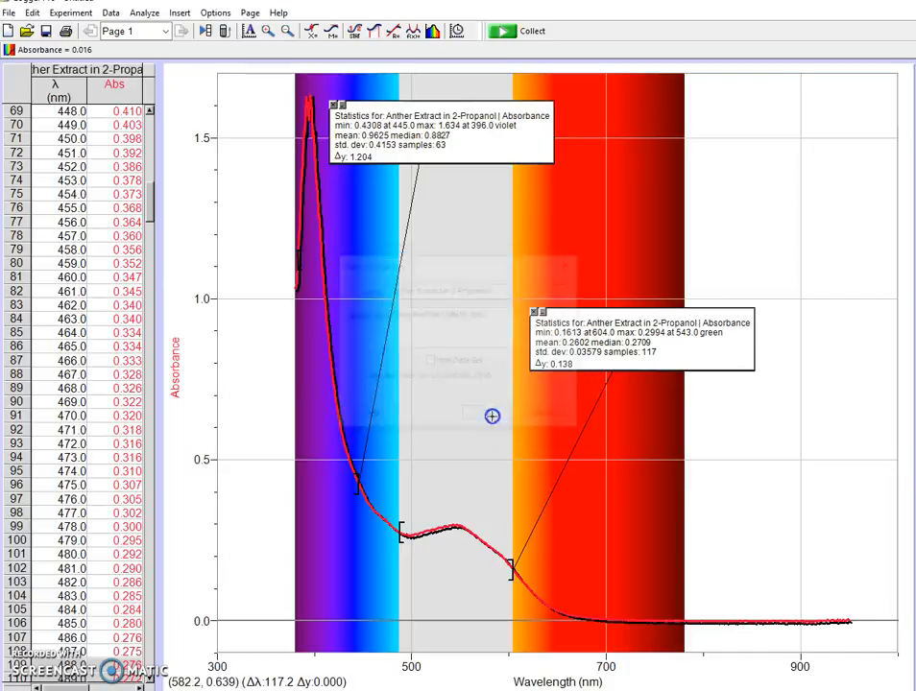
# - Save the file as AntherPigmentUSB650in2Propanol in the Plant Pigment Spectra folder
pyautogui.click(10, 14)
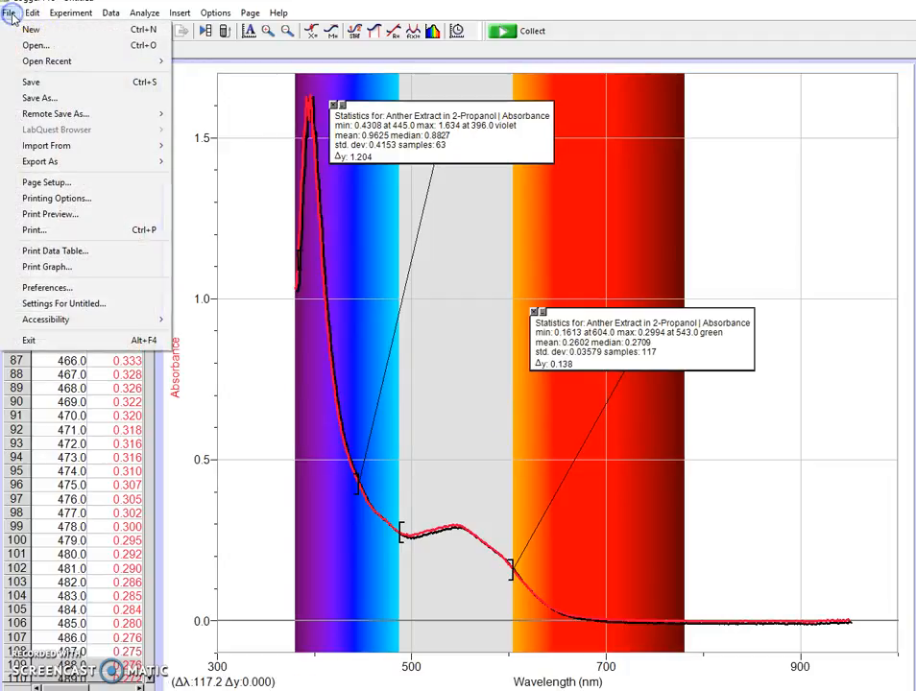
pyautogui.click(38, 98)
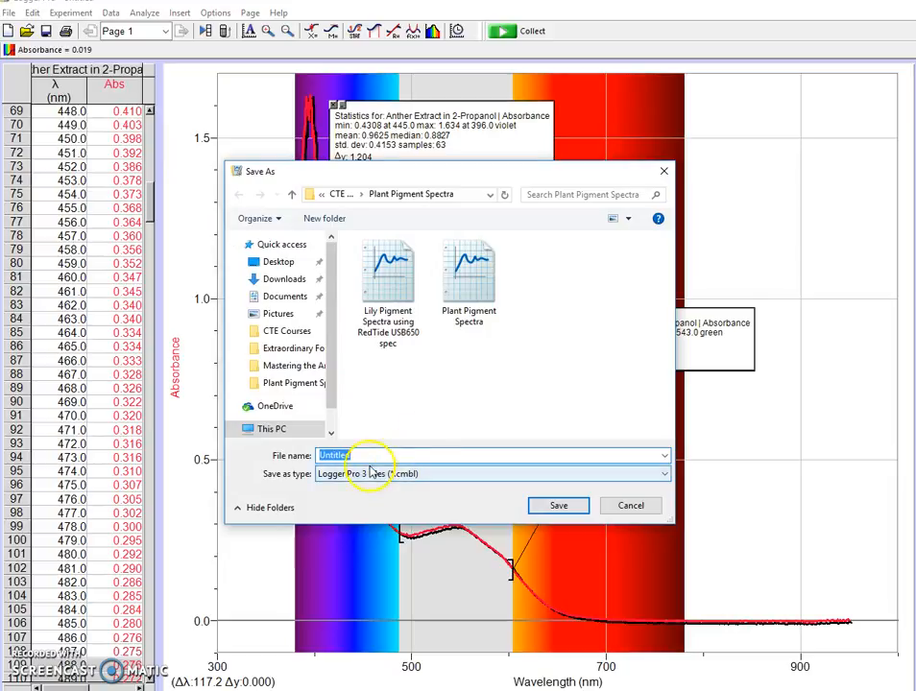
pyautogui.write('AntherPigmentUSB650in2Propano')
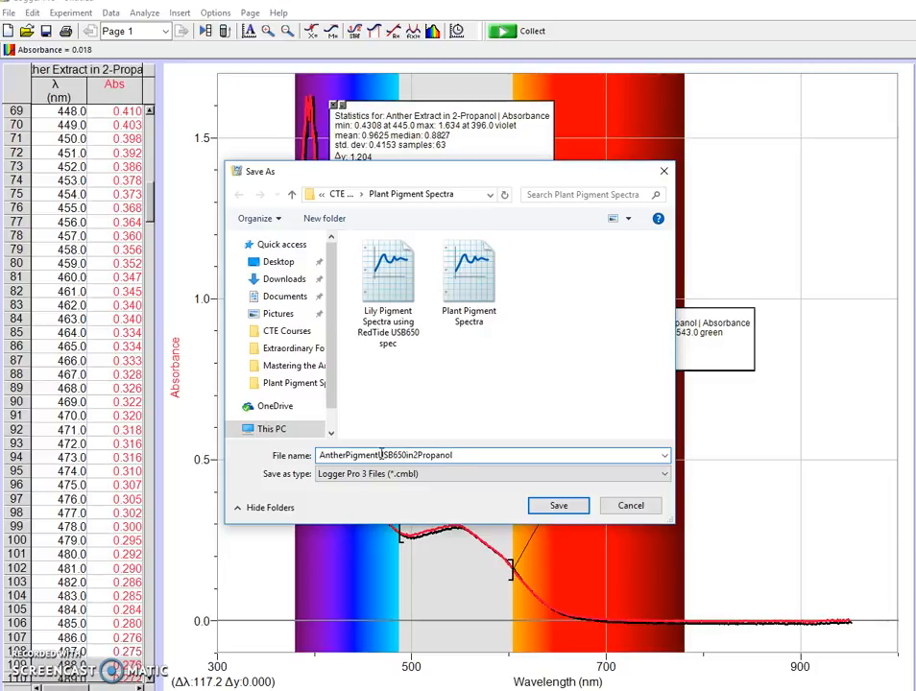
pyautogui.click(553, 505)
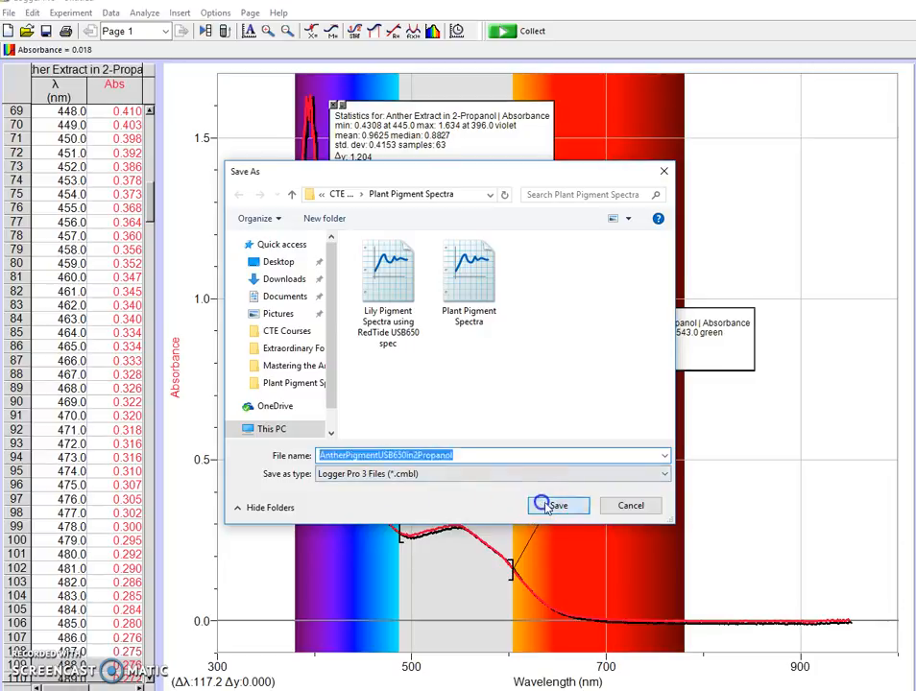